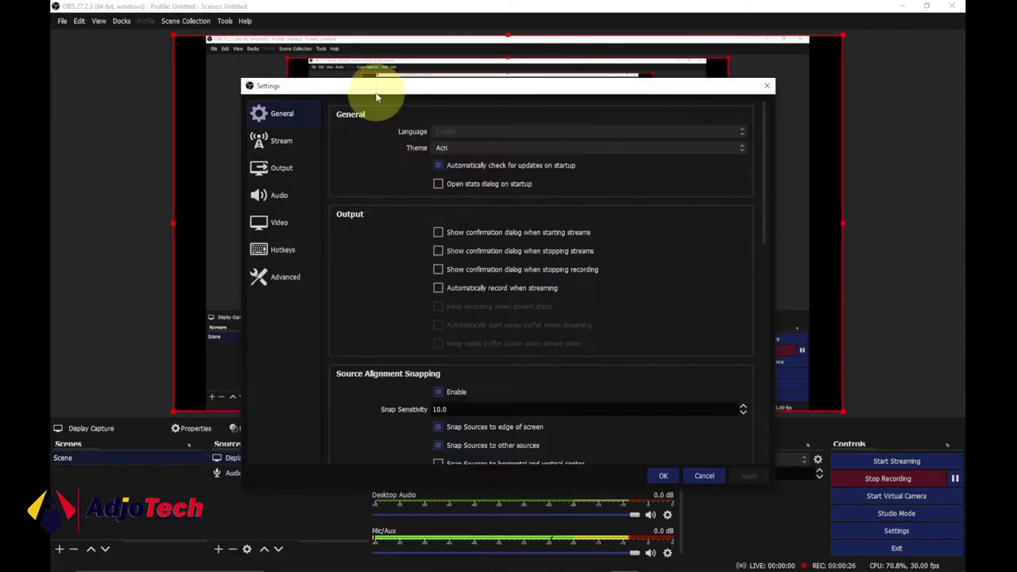
Show the Output page's Recording tab: MP4, x264 encoder, 16000 Kbps CBR.
drag(391, 89, 398, 85)
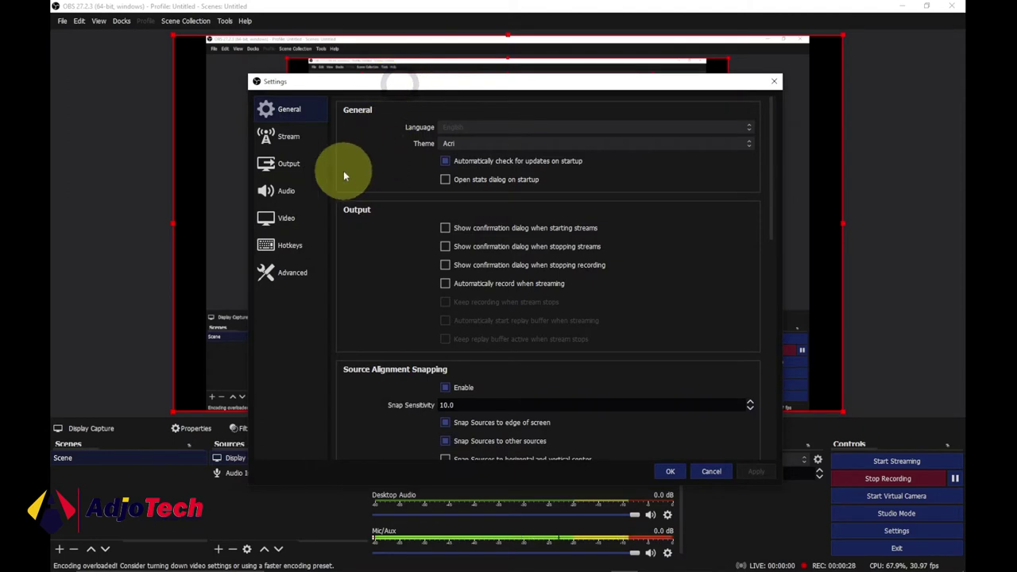
click(296, 165)
click(389, 131)
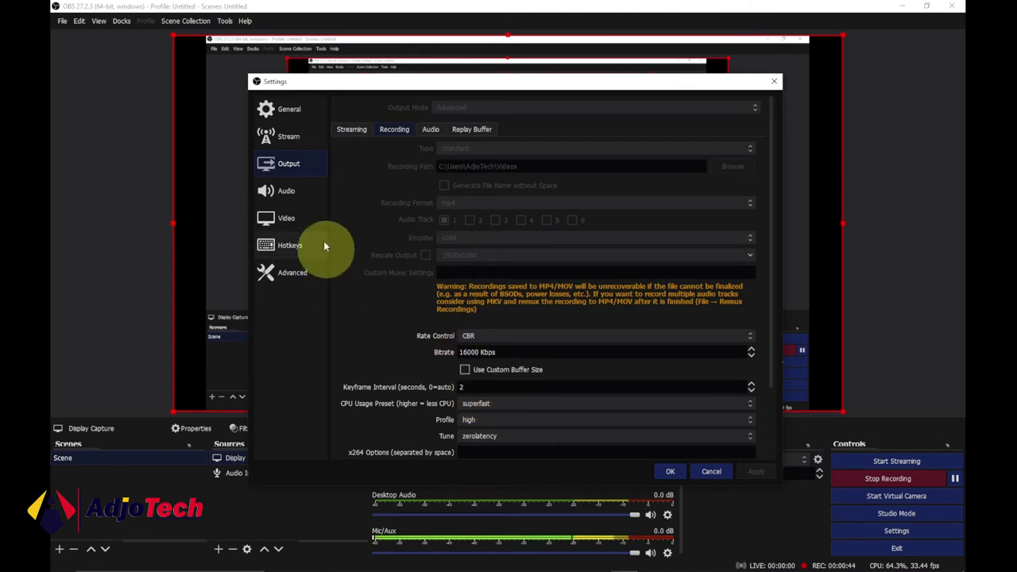
Switch to the Video settings page to review the base and output resolutions.
click(288, 218)
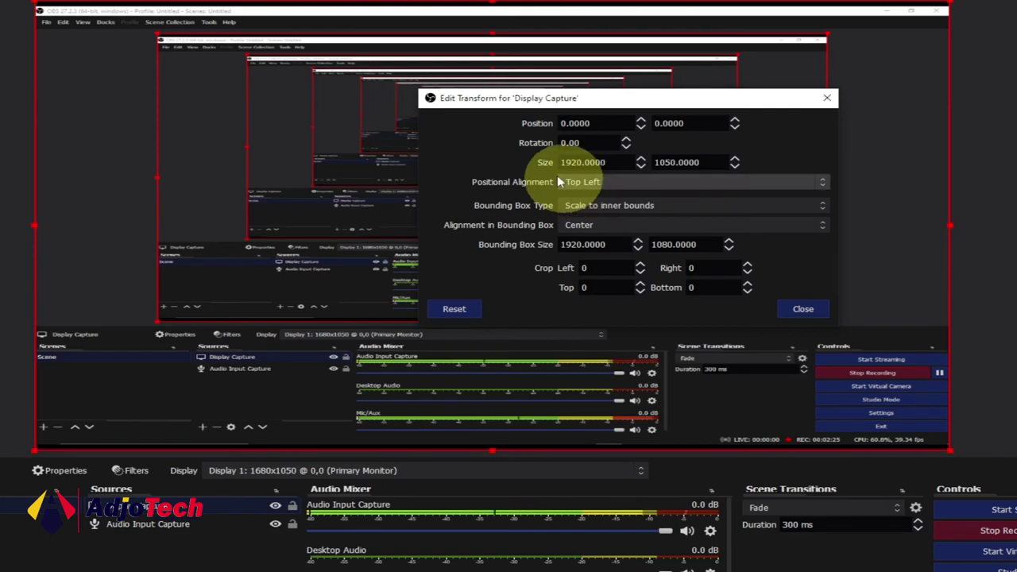
Change the Display Capture height from 1050 to 1080 and close the transform dialog.
click(673, 162)
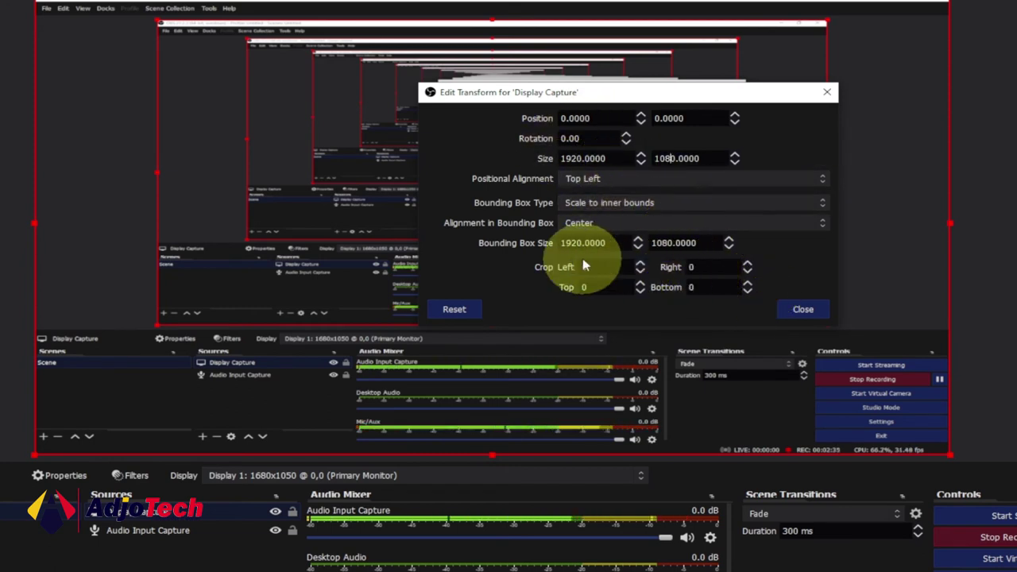
click(799, 309)
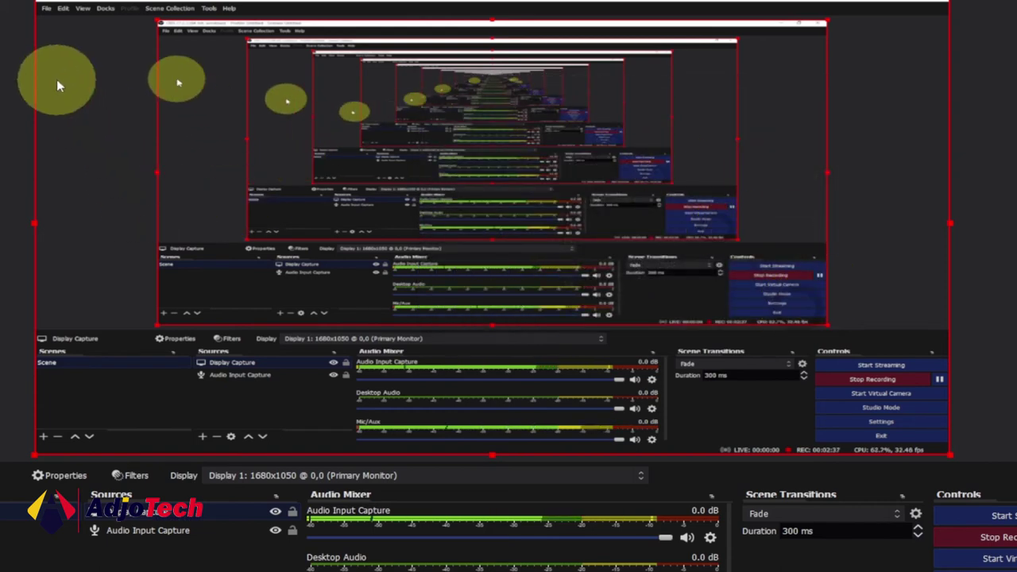